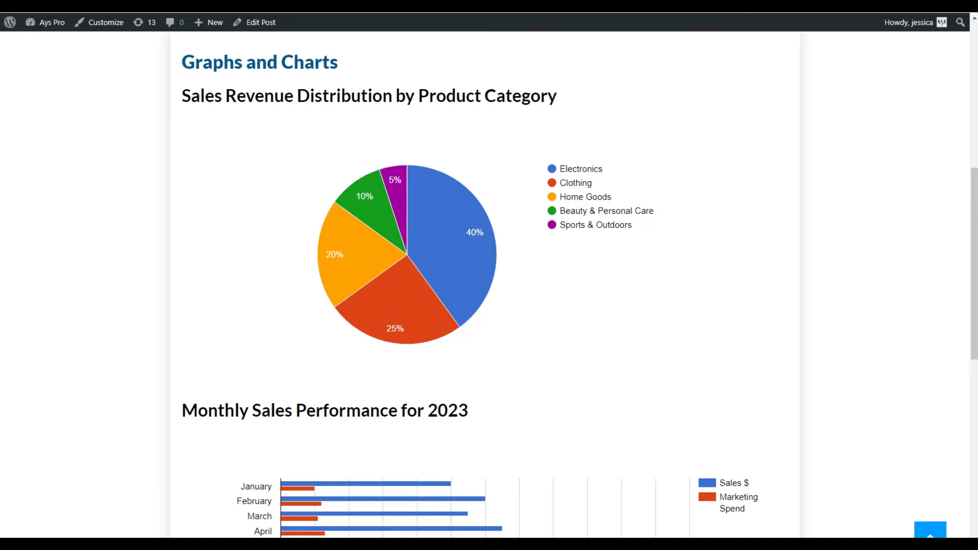
Scroll the published Graphs and Charts page to review both charts
scroll(489, 285, "down", 1)
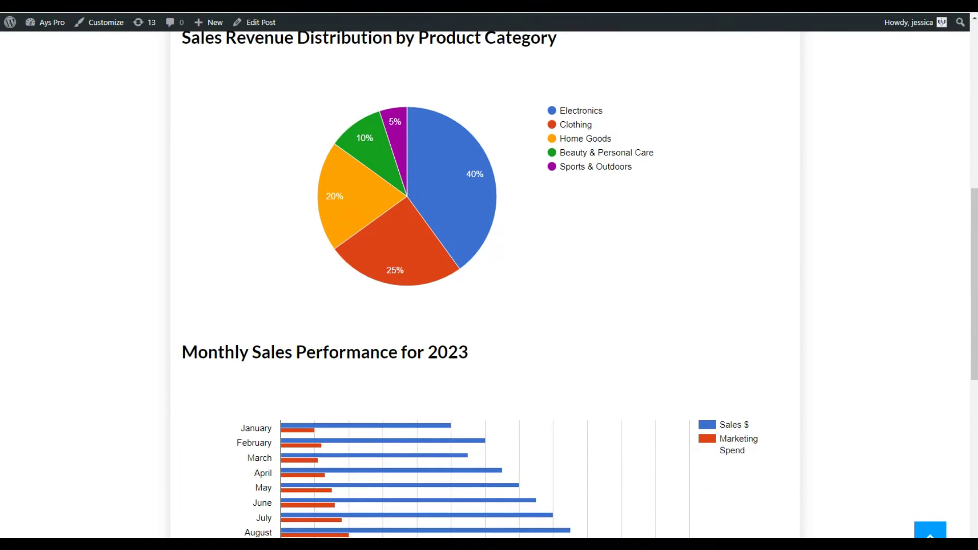
scroll(489, 284, "down", 2)
scroll(489, 284, "up", 3)
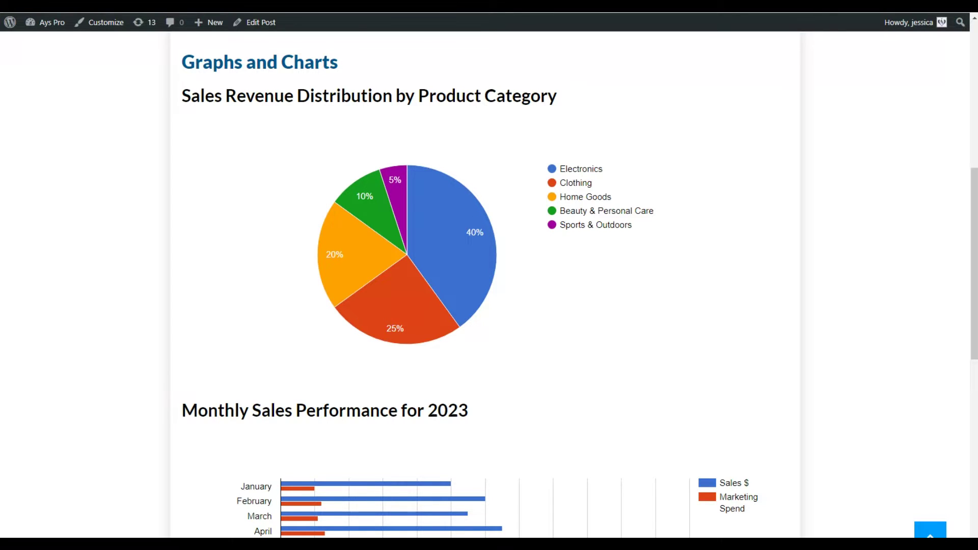
scroll(489, 284, "down", 3)
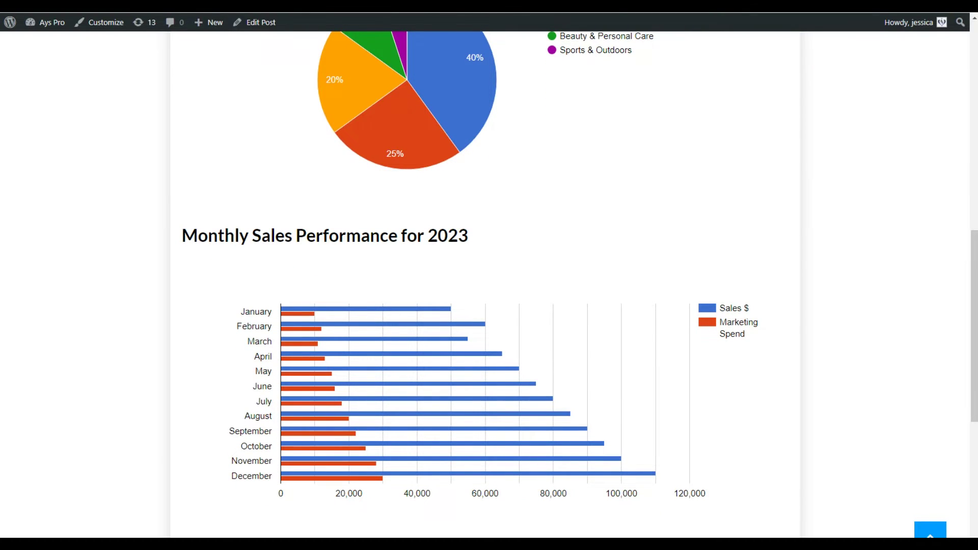
scroll(488, 284, "up", 3)
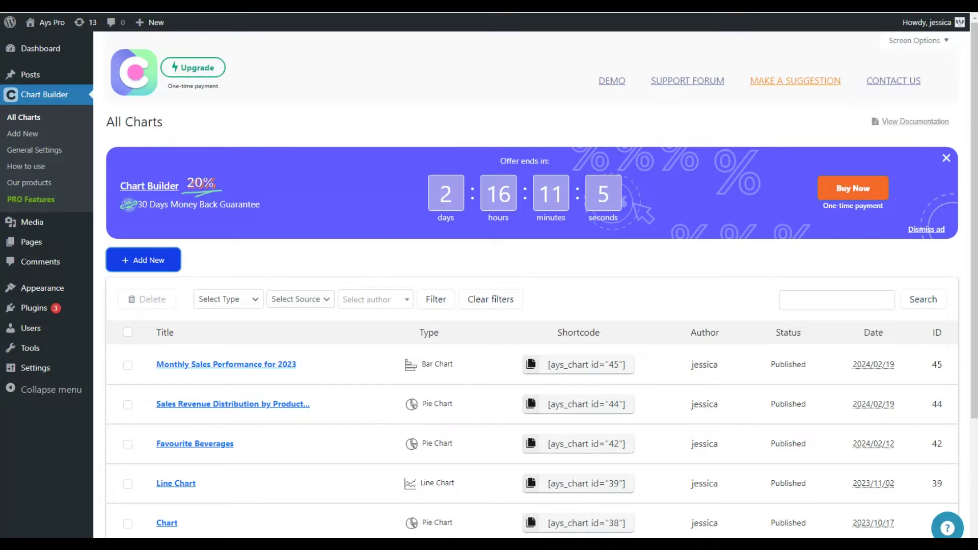
left_click(143, 260)
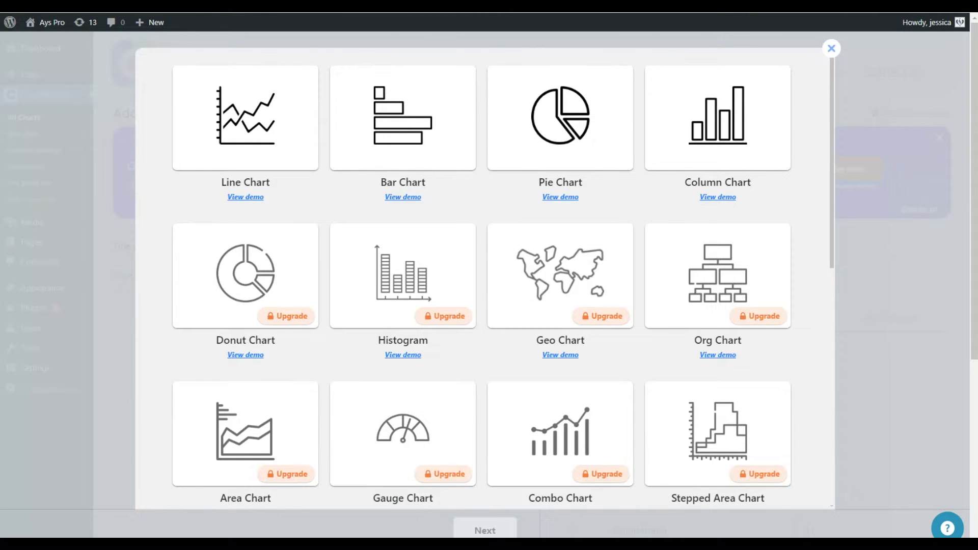
Browse the chart-type grid and choose Pie Chart for the new chart
scroll(481, 277, "down", 7)
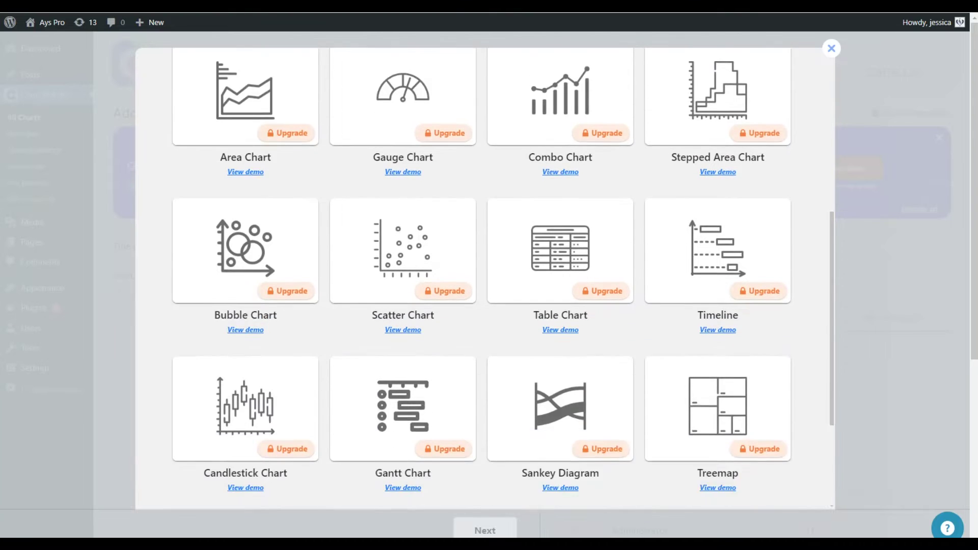
scroll(503, 280, "down", 3)
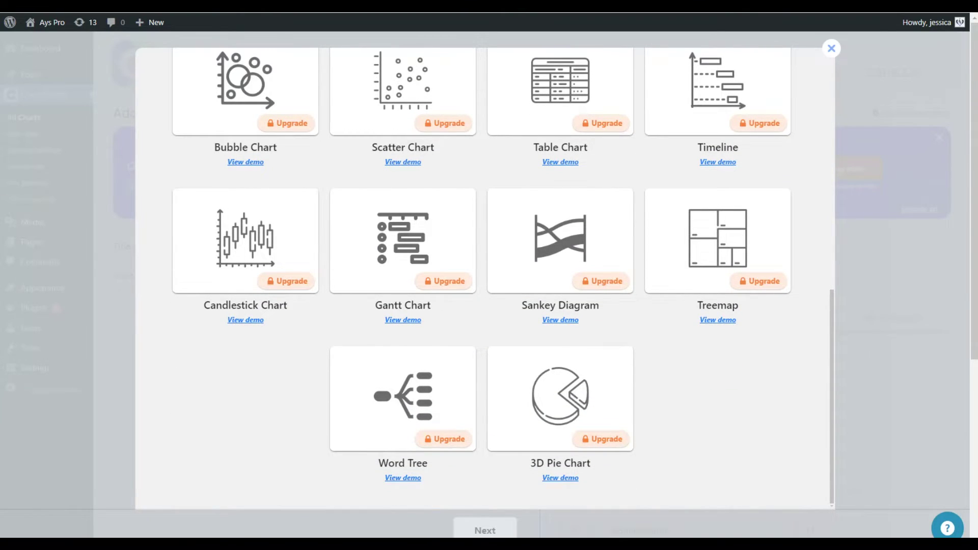
scroll(484, 278, "up", 10)
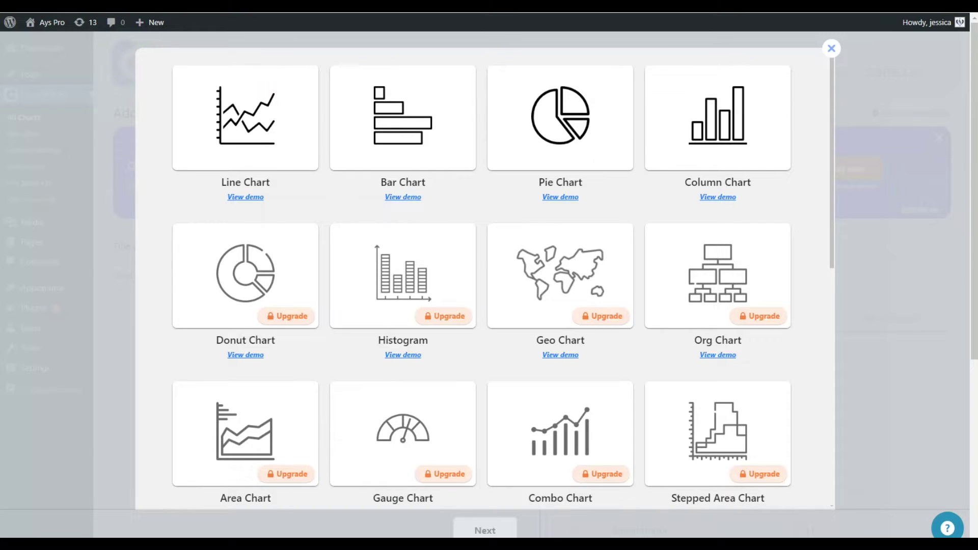
left_click(560, 117)
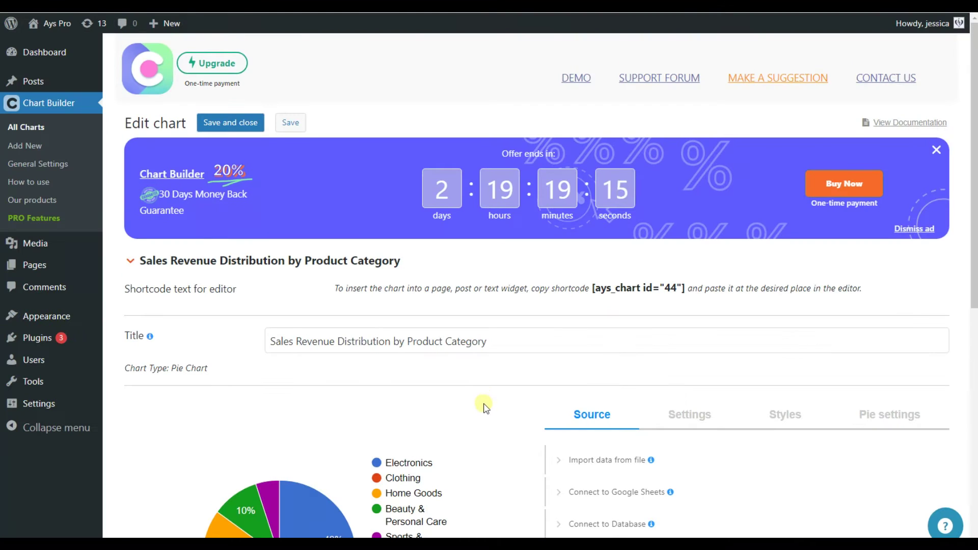
Scroll down to the pie chart's Manual data table on the Source tab
scroll(484, 406, "down", 7)
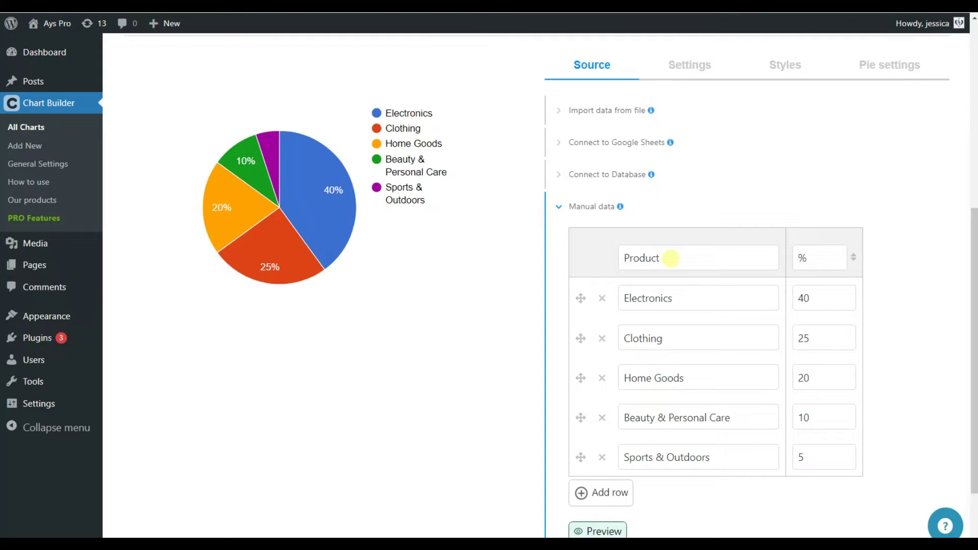
Add a new data row and name its category Food
left_click(807, 262)
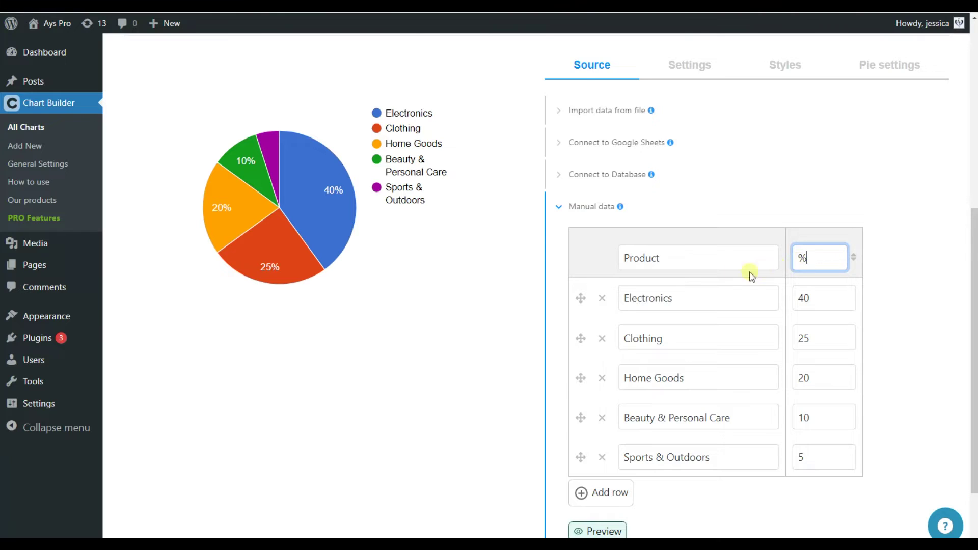
scroll(762, 267, "down", 2)
left_click(674, 407)
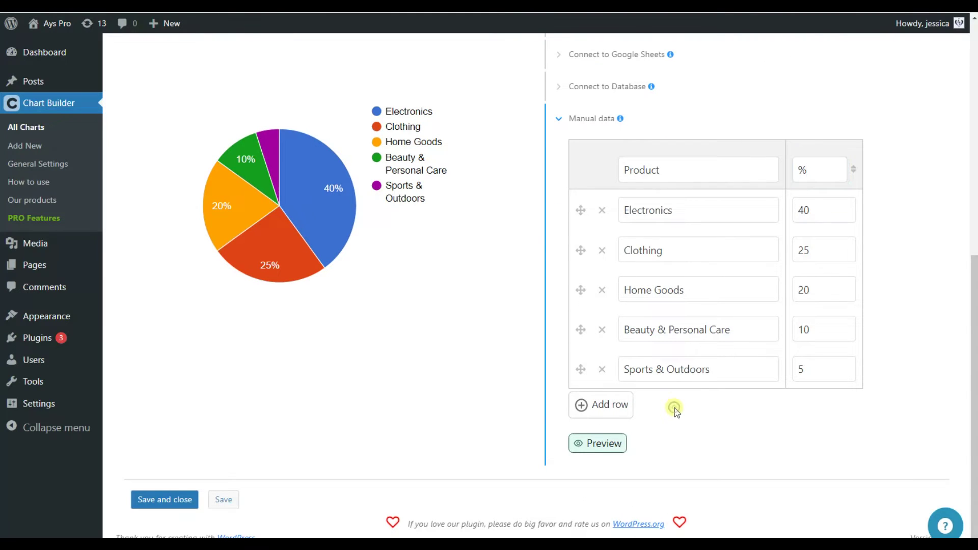
left_click(618, 407)
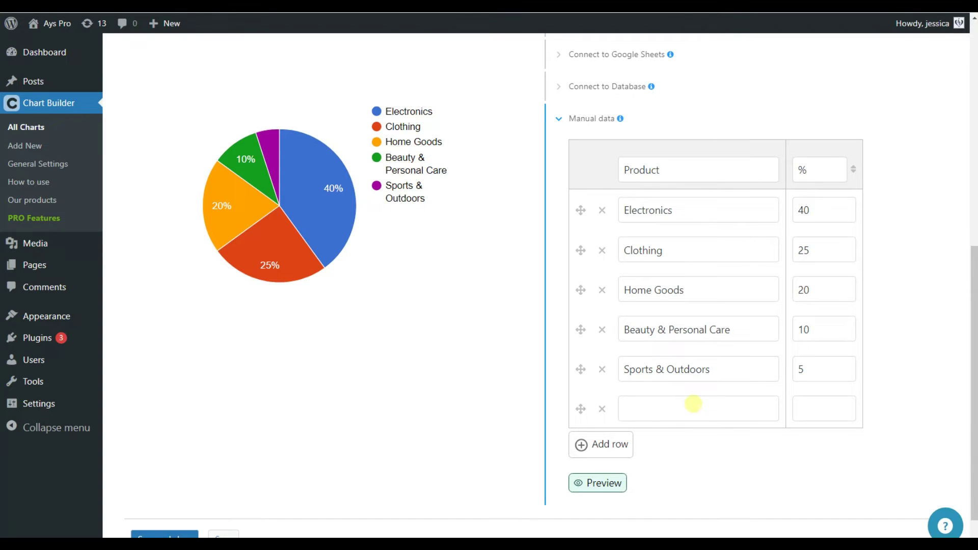
left_click(693, 404)
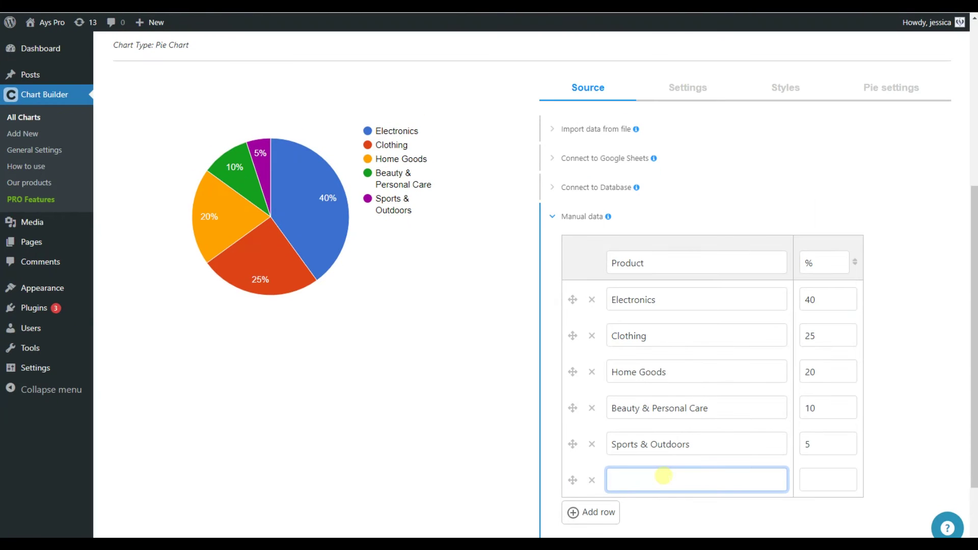
type("Food")
left_click(816, 479)
Set Sports & Outdoors to 15 and Food to 10, then redraw the pie preview
double_click(811, 444)
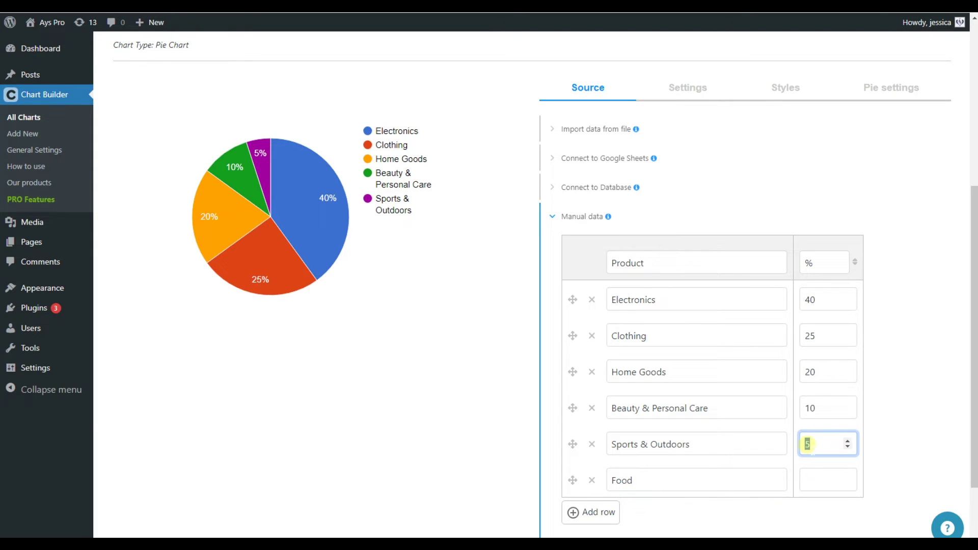
type("15")
left_click(833, 478)
type("10")
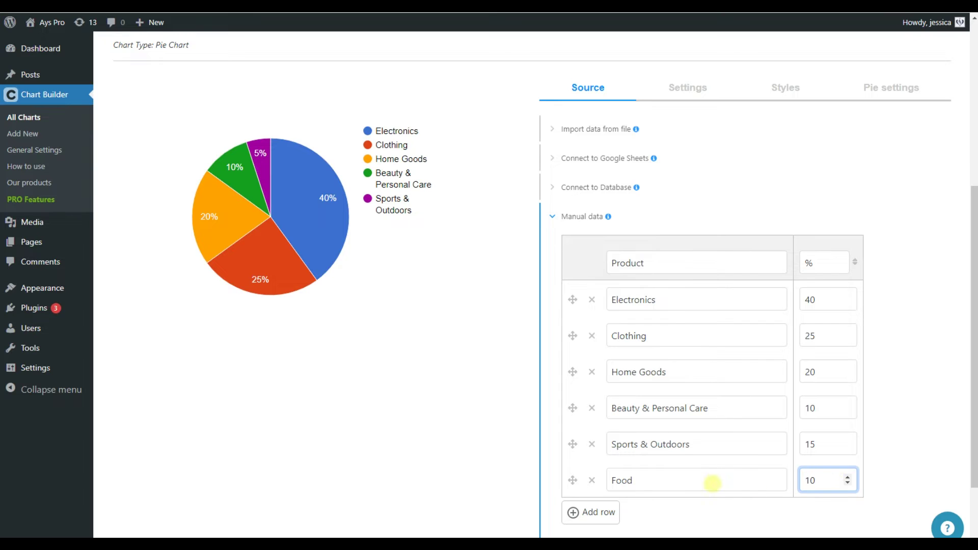
scroll(683, 496, "down", 1)
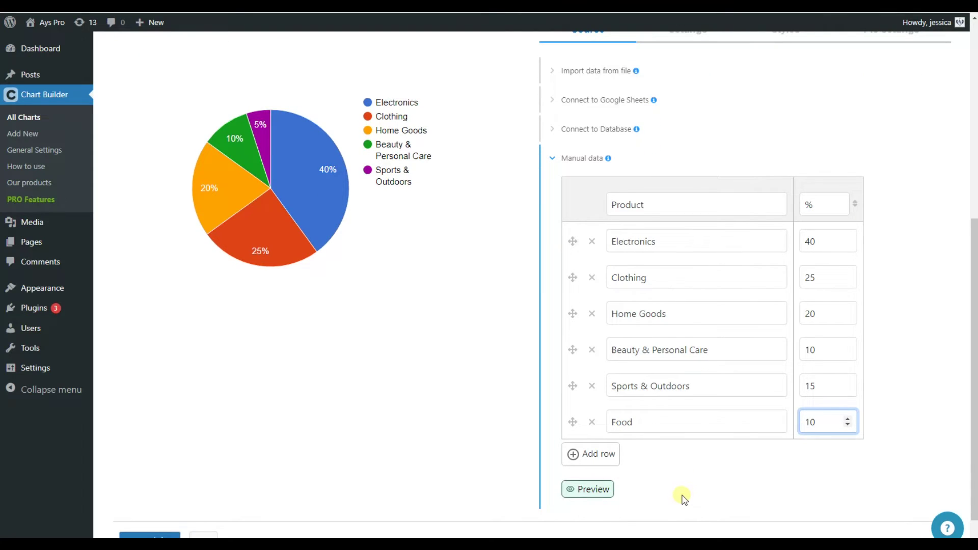
left_click(603, 489)
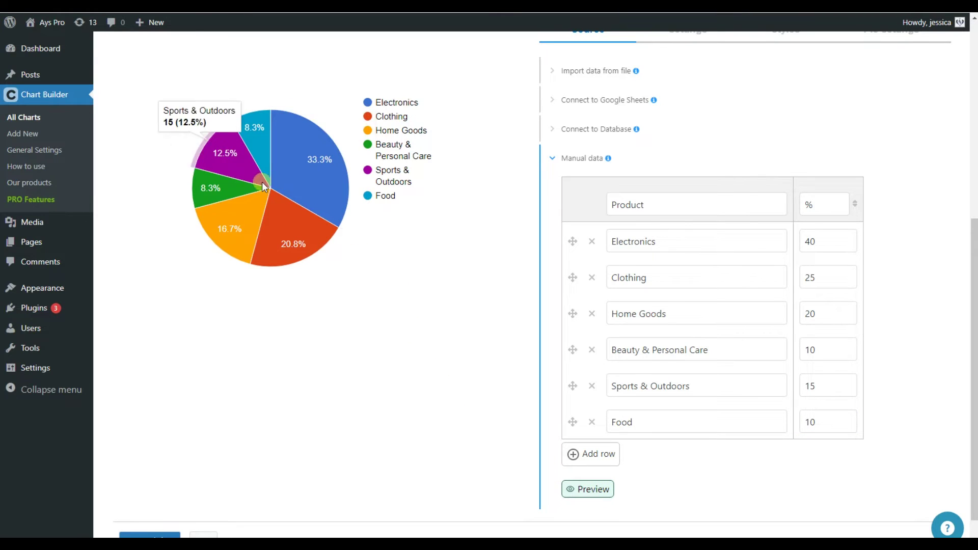
Check the six-slice pie preview, then show the chart's Settings and Styles options
mouse_move(270, 231)
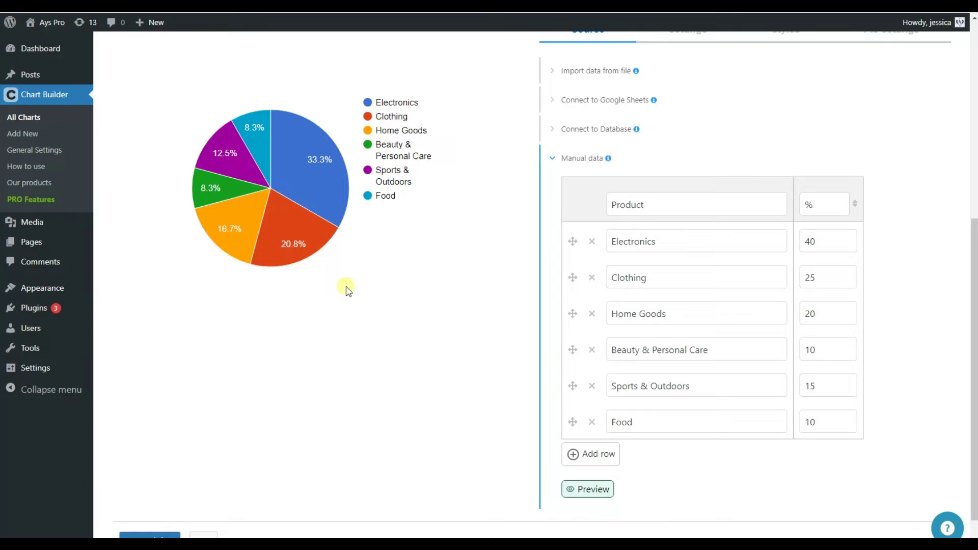
scroll(345, 289, "up", 1)
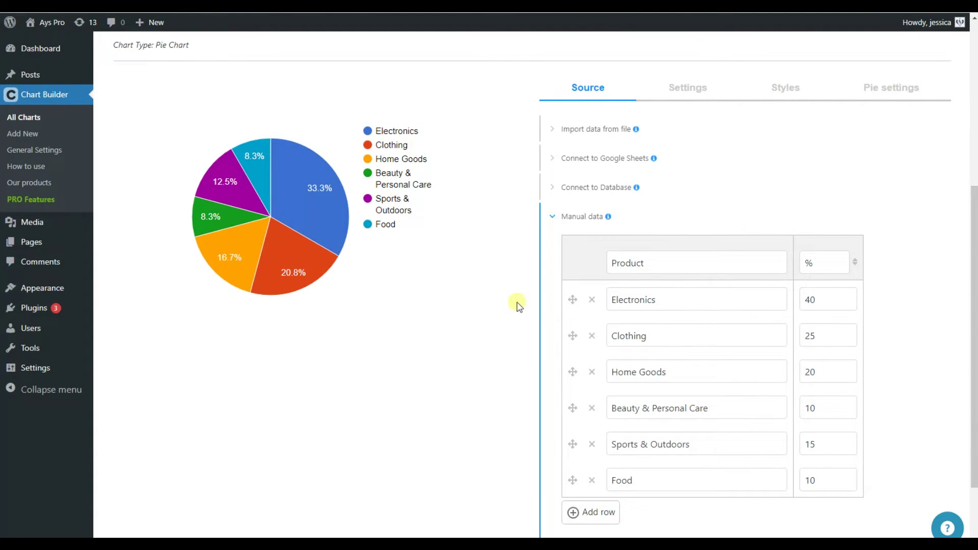
scroll(507, 309, "down", 1)
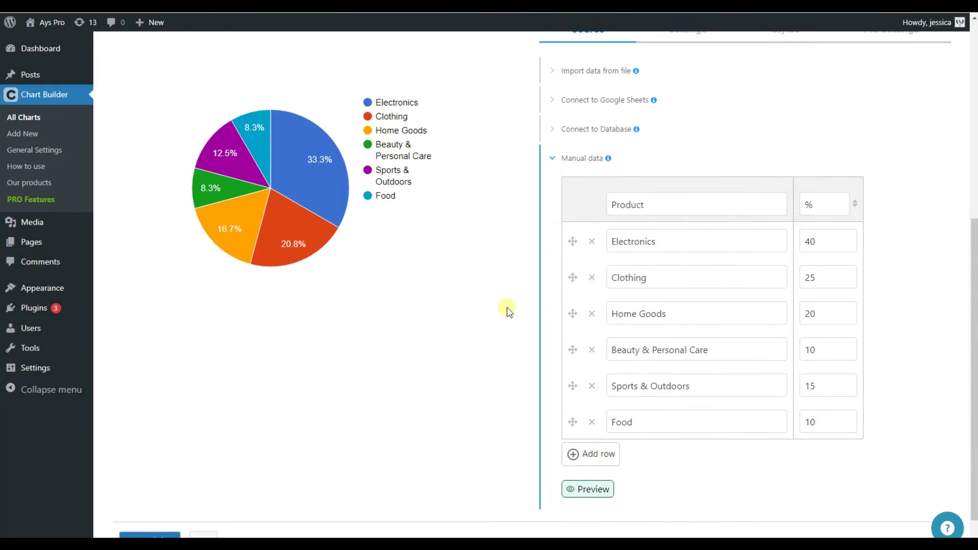
scroll(507, 309, "up", 1)
left_click(682, 96)
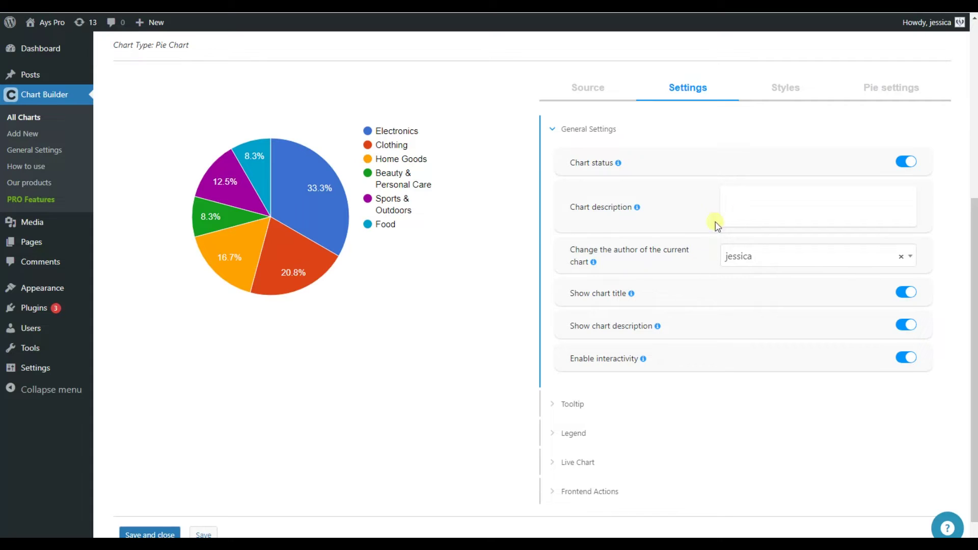
left_click(787, 95)
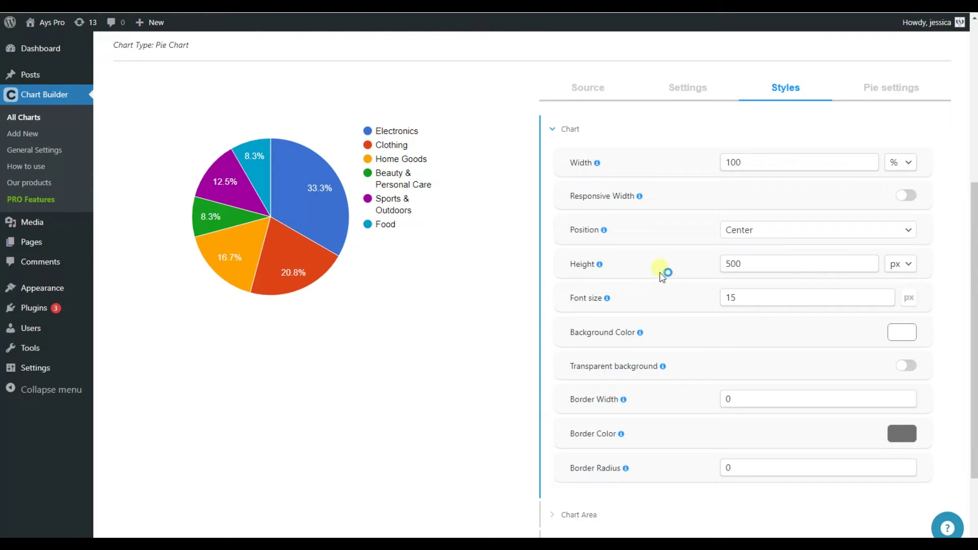
Scroll up through the Styles options showing 100% width and 500 px height
scroll(779, 238, "up", 1)
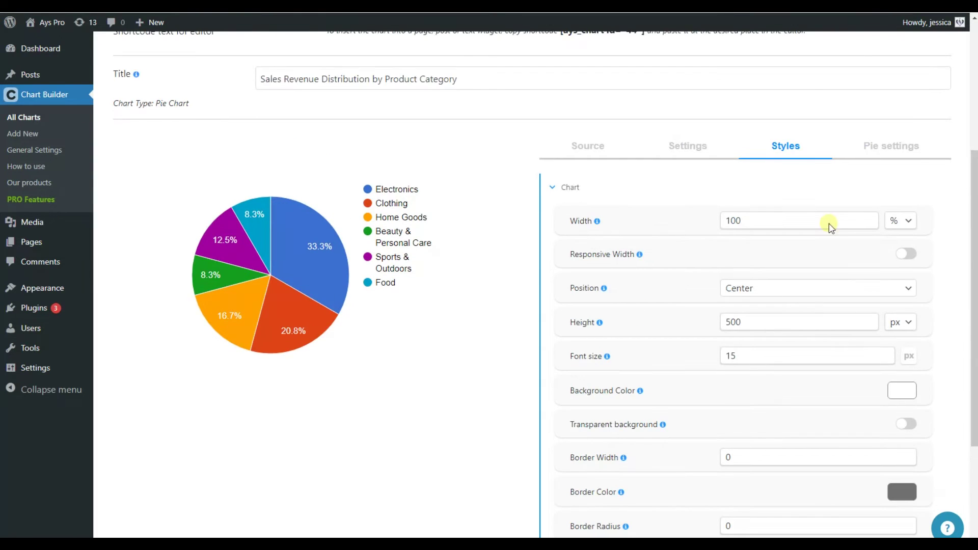
Review the pie-specific settings, then save the pie chart and return to All Charts
left_click(896, 158)
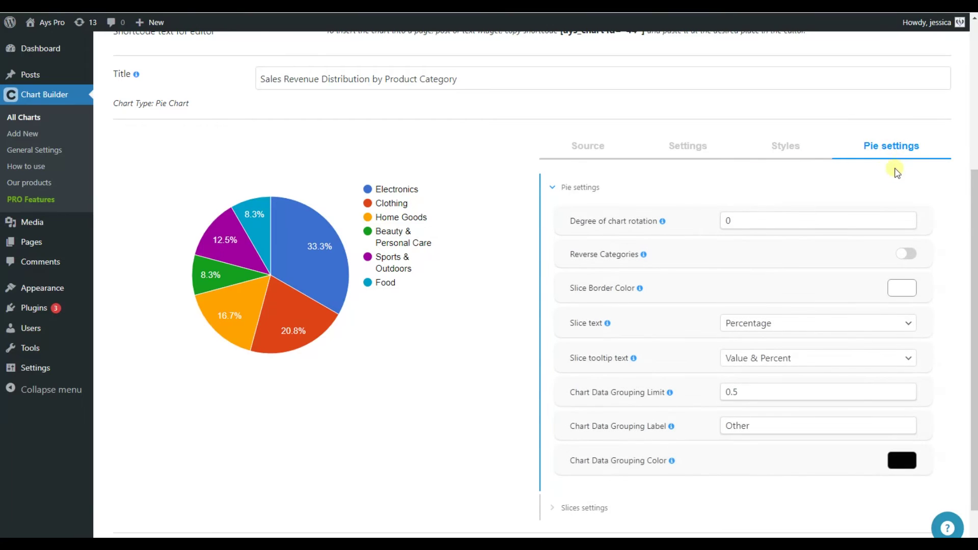
scroll(898, 178, "down", 1)
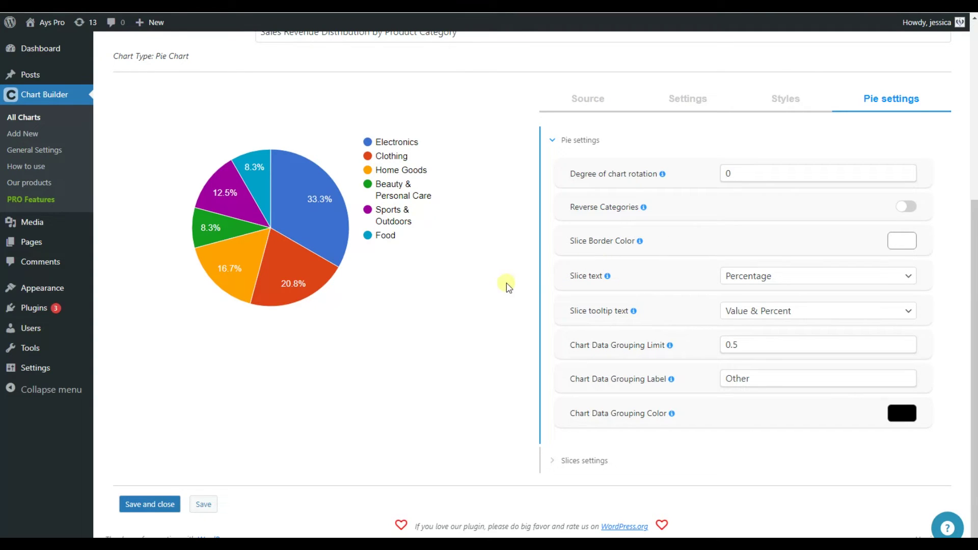
scroll(508, 287, "up", 1)
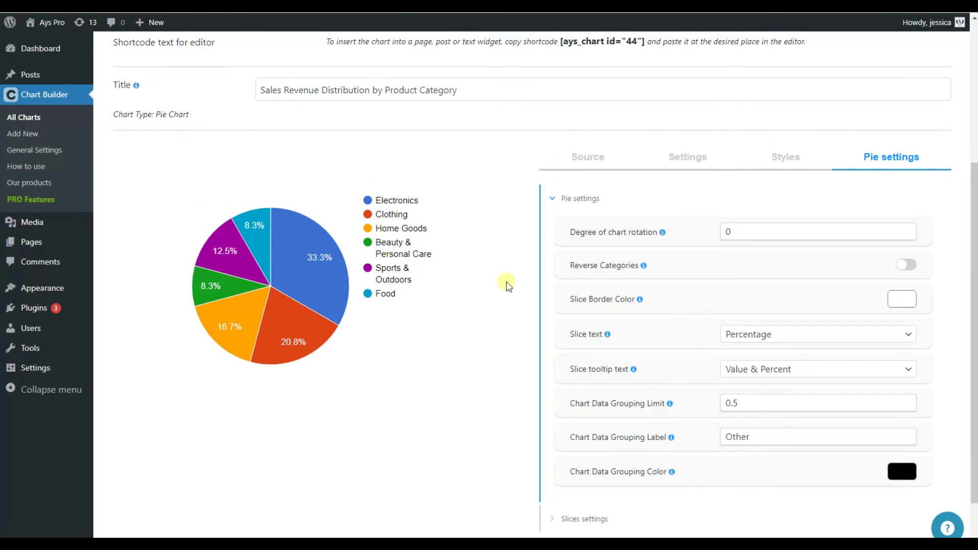
scroll(507, 286, "up", 4)
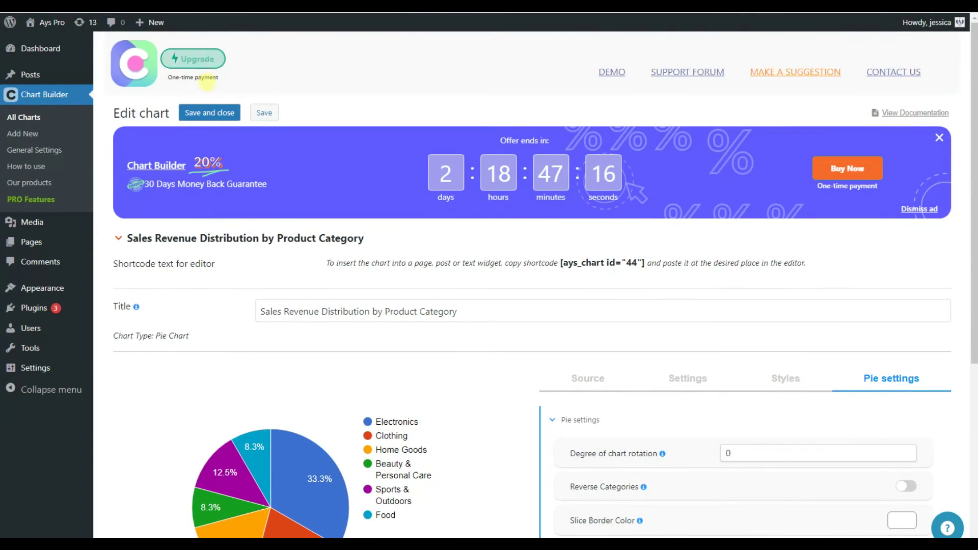
left_click(207, 116)
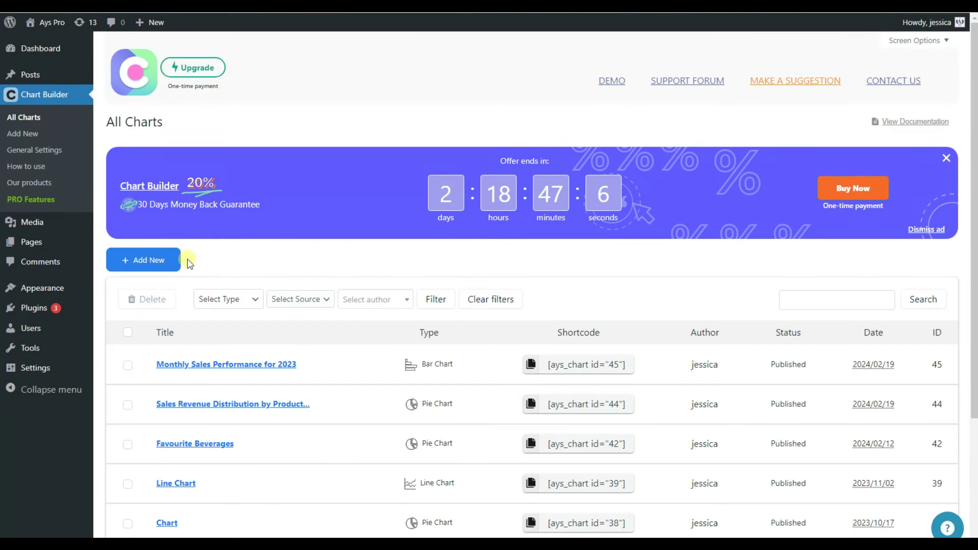
Create a new Bar Chart, opening the 'Monthly Sales Performance for 2023' editor
left_click(174, 262)
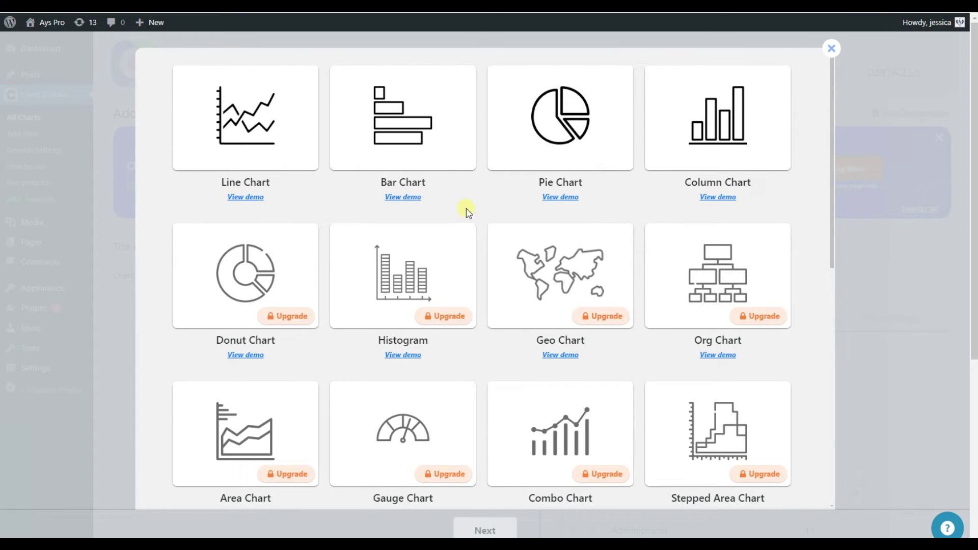
left_click(437, 154)
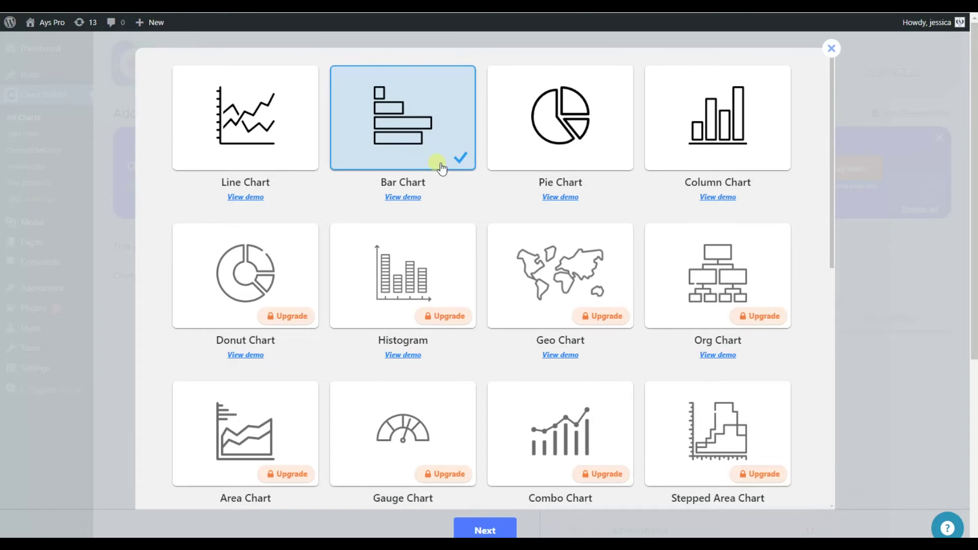
left_click(486, 525)
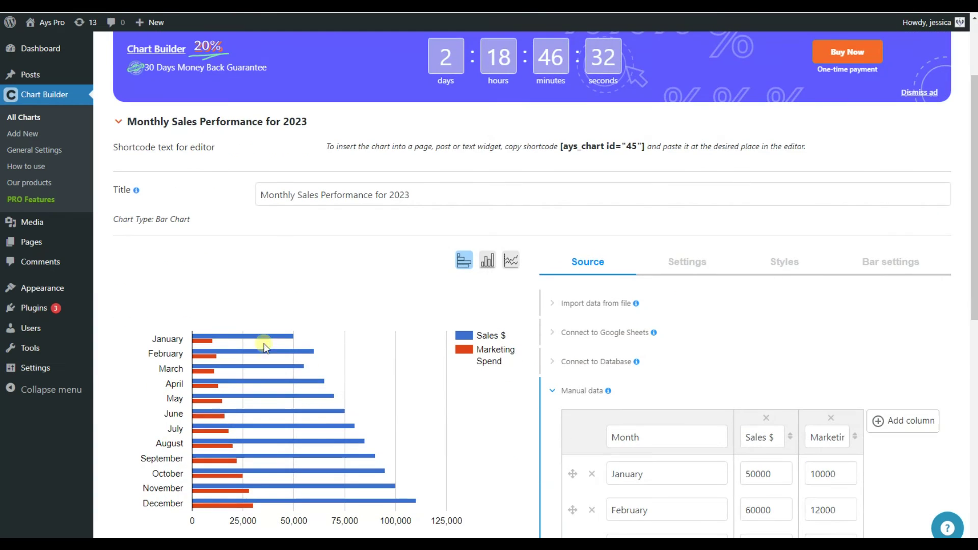
Append an empty fourth column after Marketing Spend in the manual data table
scroll(366, 301, "down", 1)
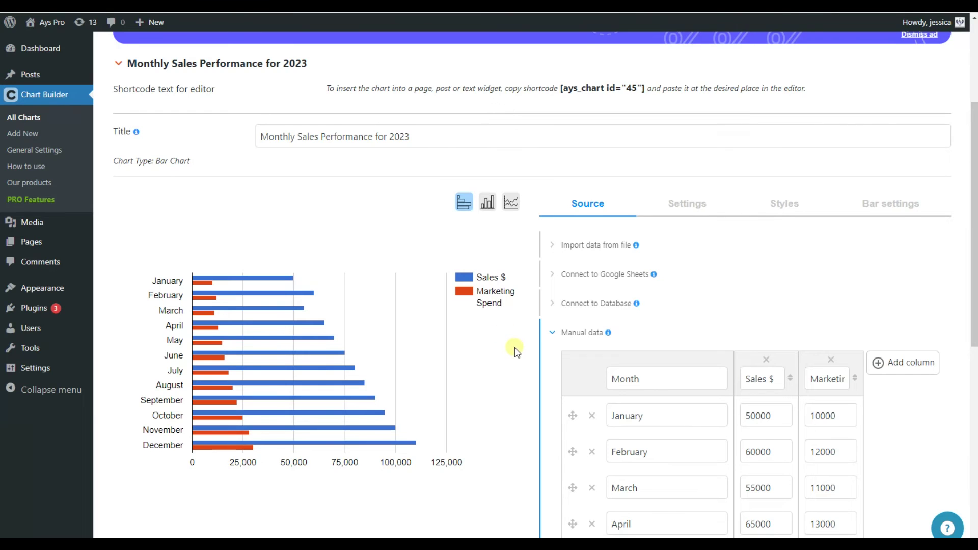
scroll(890, 283, "down", 4)
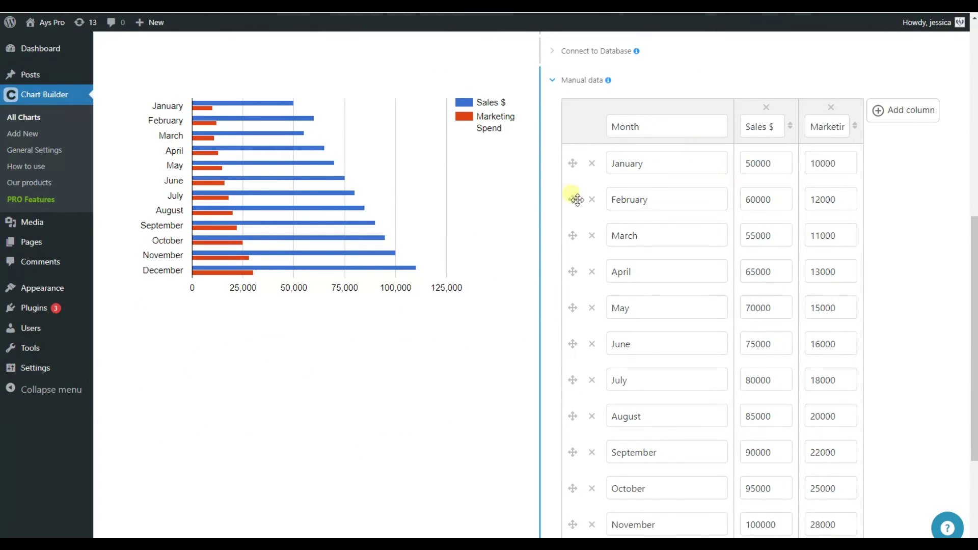
scroll(550, 203, "down", 3)
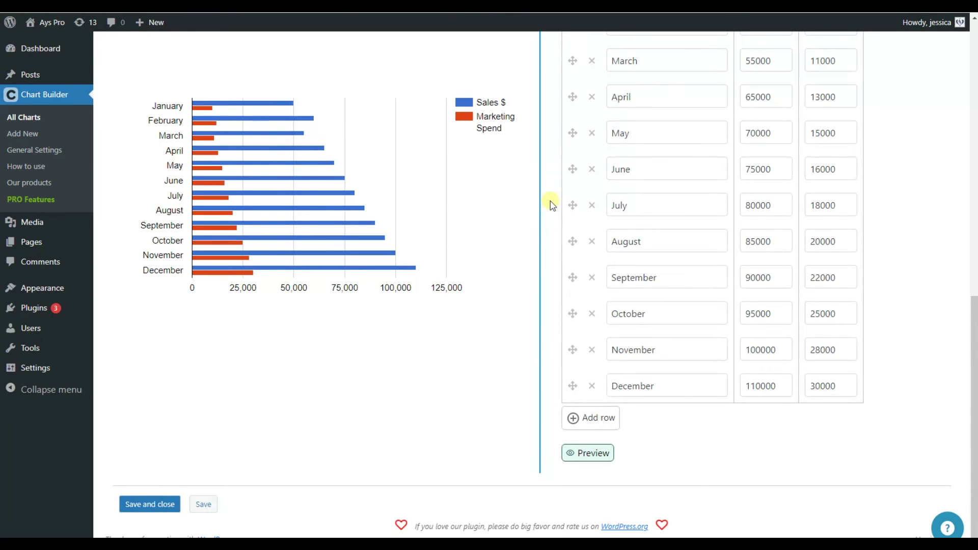
scroll(698, 360, "up", 5)
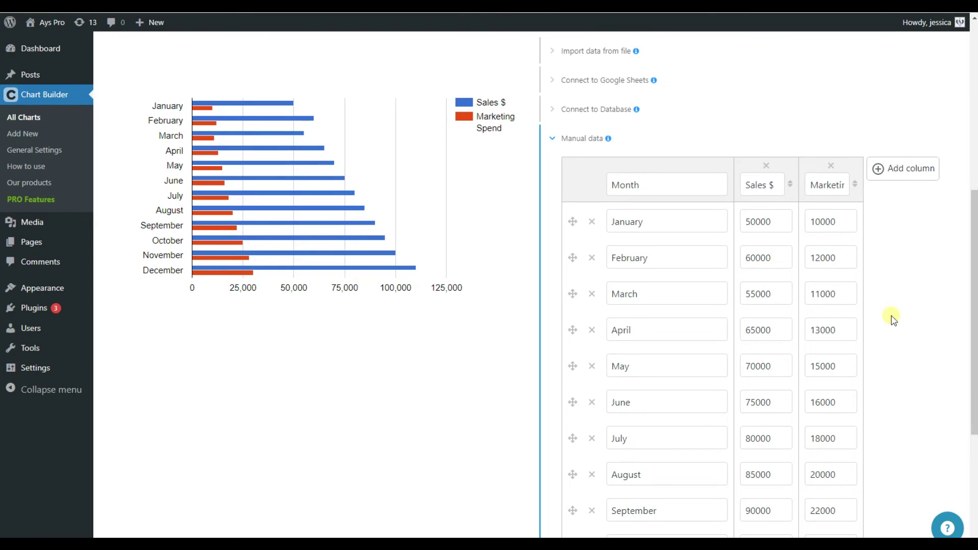
left_click(920, 181)
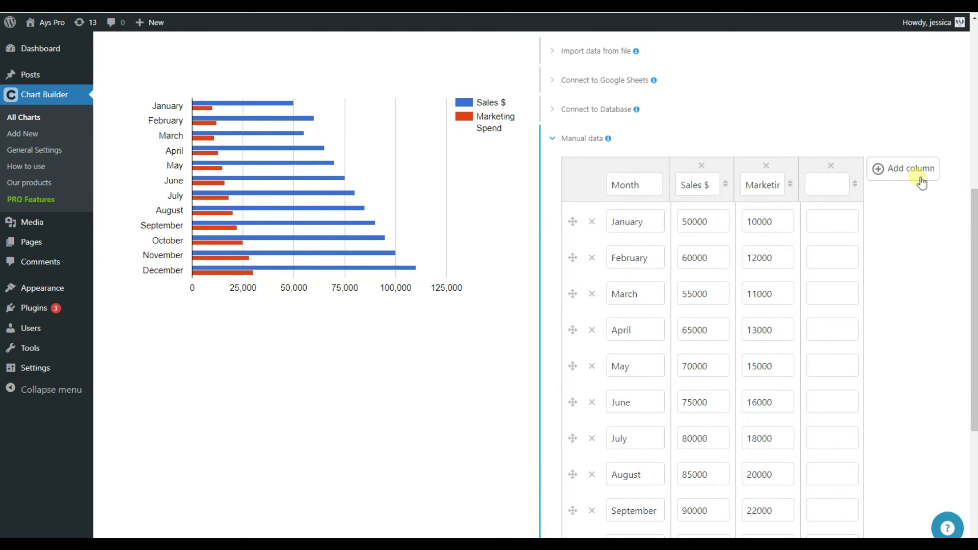
Title the new column Income, enter 5000 for January, and refresh the bar preview
left_click(828, 182)
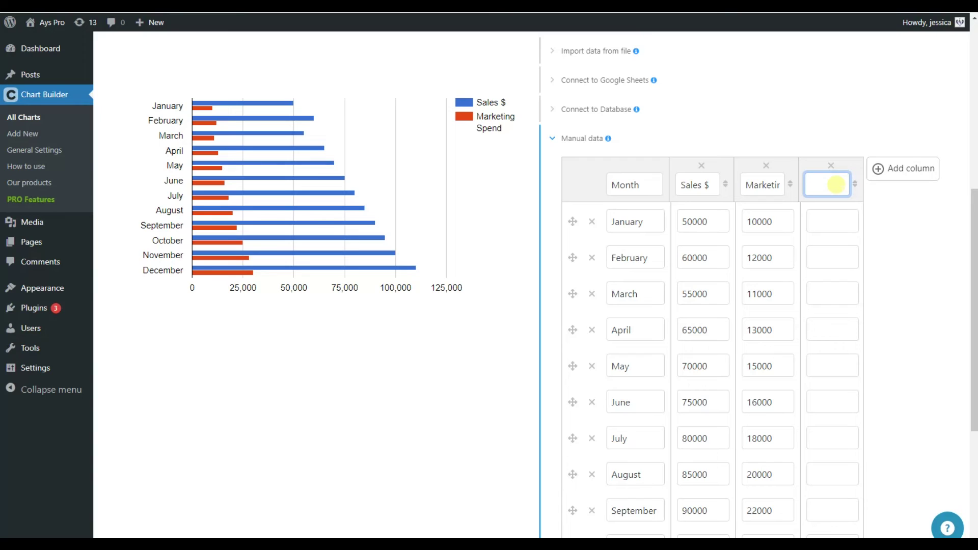
type("Income")
left_click(826, 219)
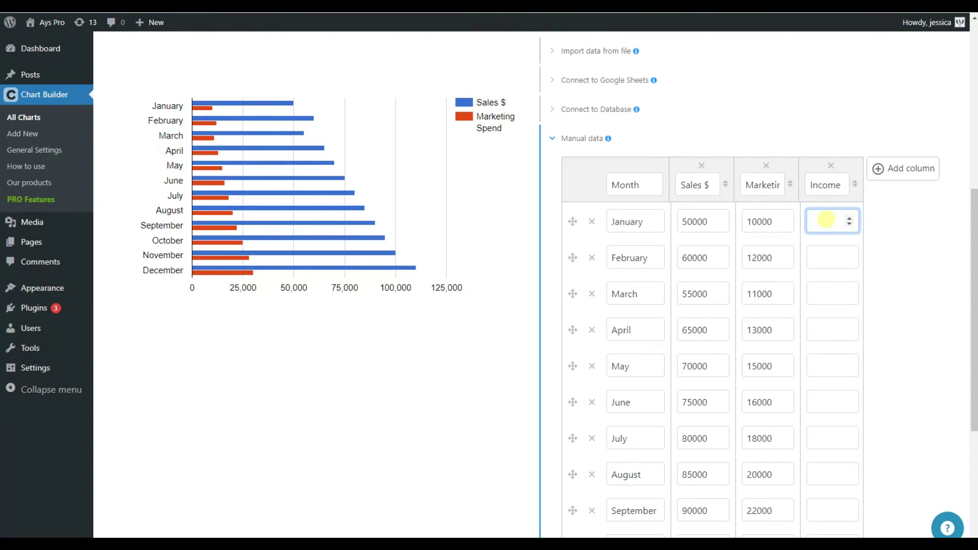
type("5000")
scroll(812, 254, "down", 5)
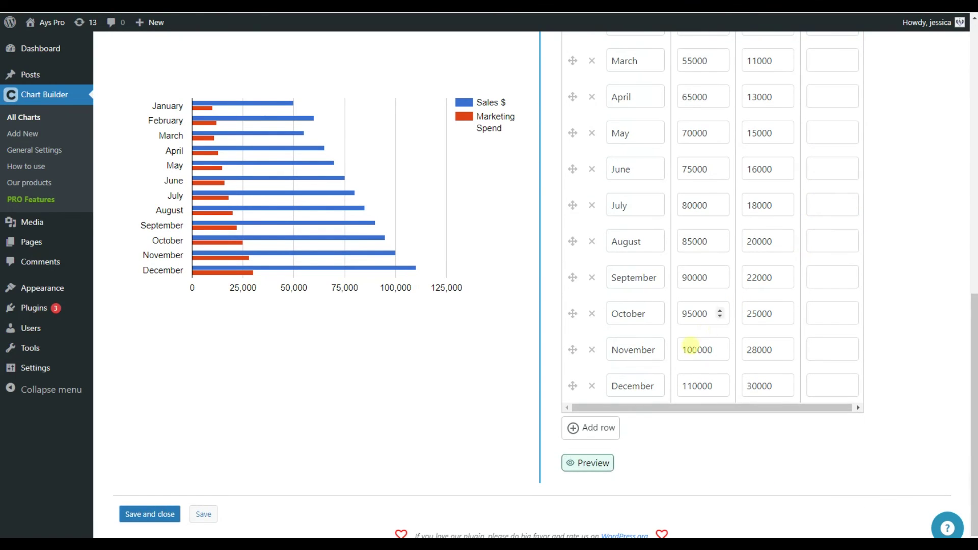
left_click(592, 463)
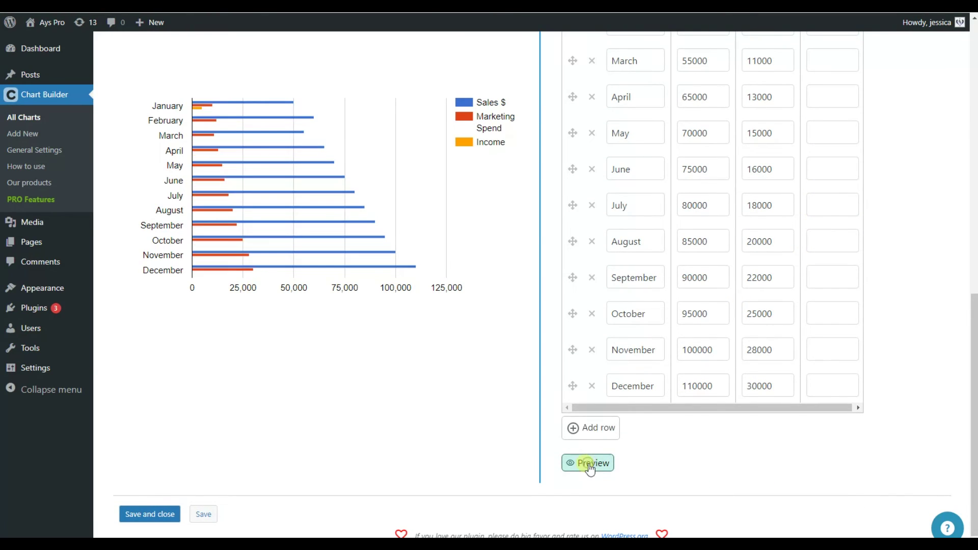
scroll(345, 309, "up", 3)
mouse_move(196, 109)
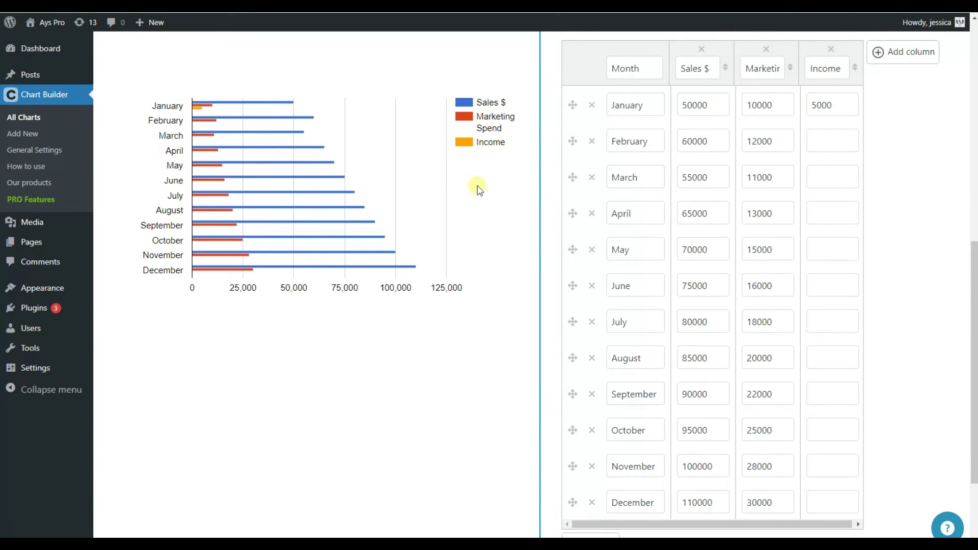
scroll(509, 203, "up", 2)
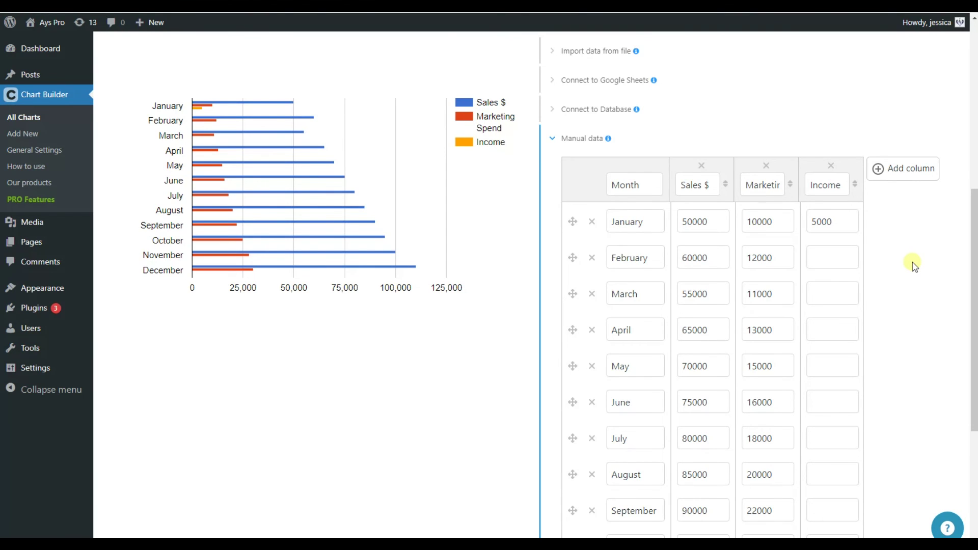
Switch the chart type to Column Chart, then to Line Chart showing Sales $, Marketing Spend and Income
scroll(914, 265, "up", 1)
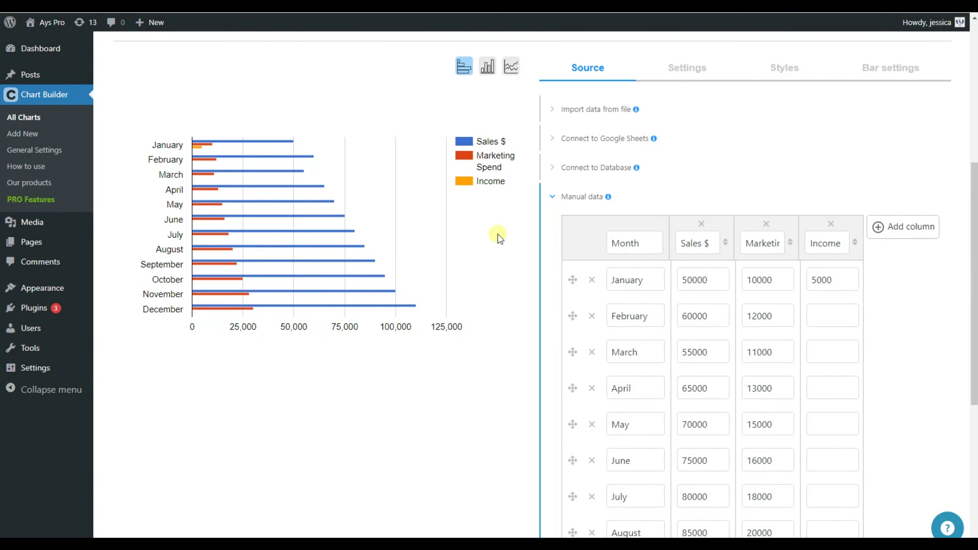
scroll(495, 232, "up", 1)
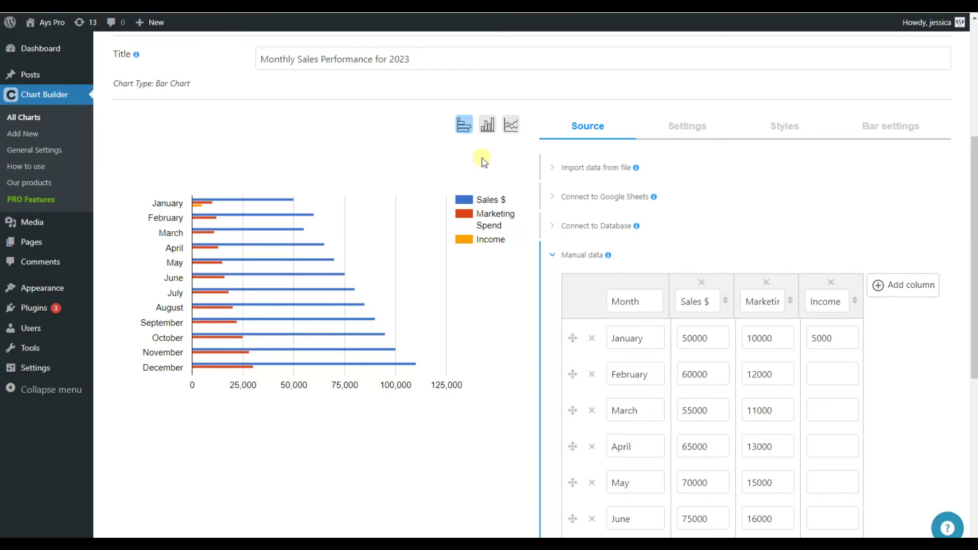
left_click(487, 127)
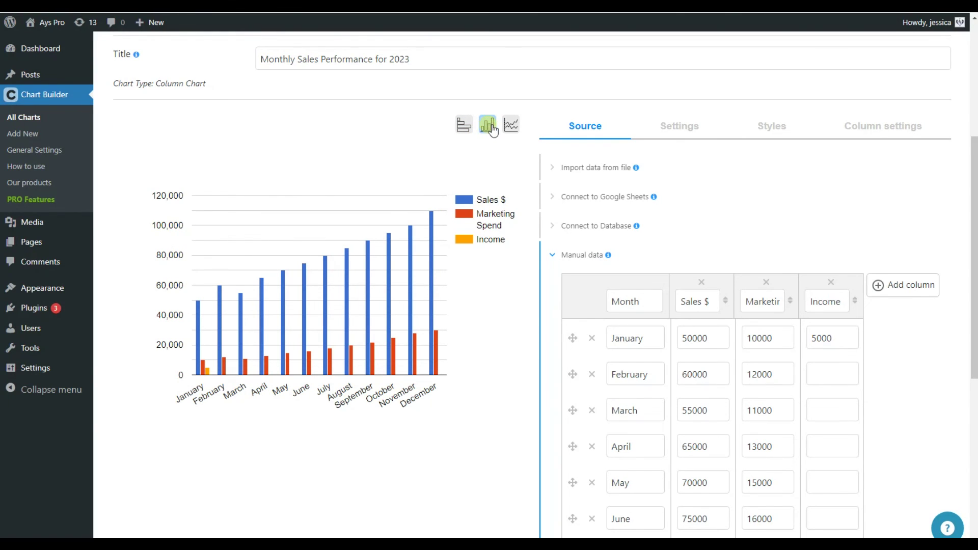
left_click(512, 126)
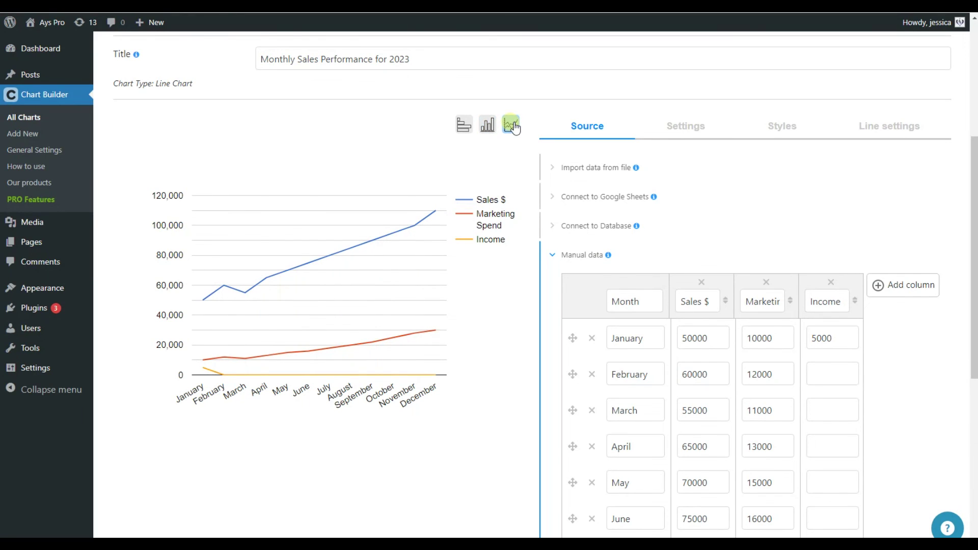
left_click(680, 148)
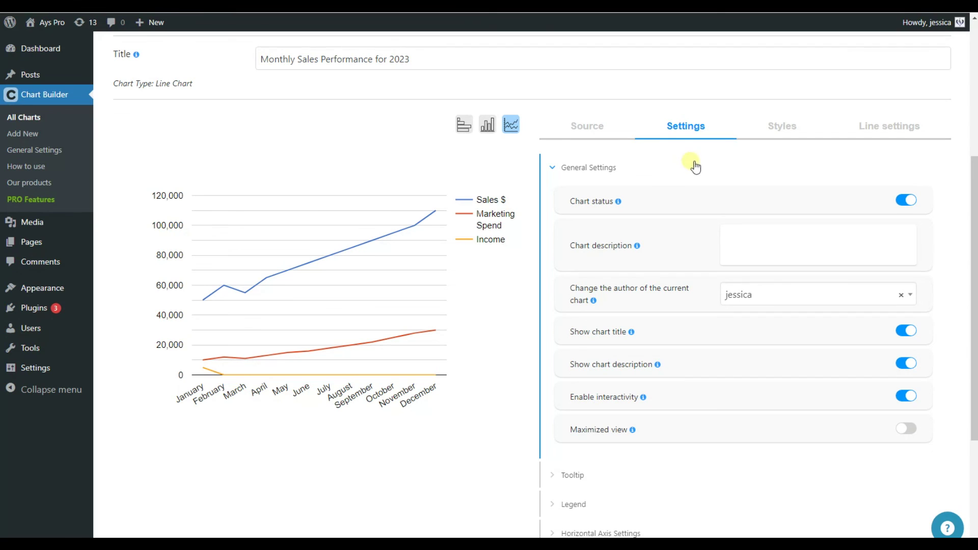
left_click(867, 135)
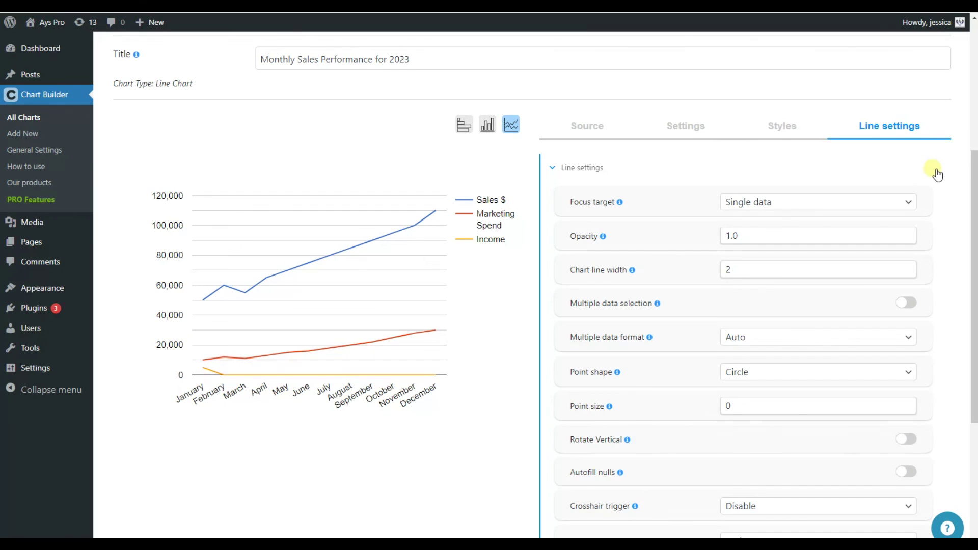
scroll(968, 203, "down", 1)
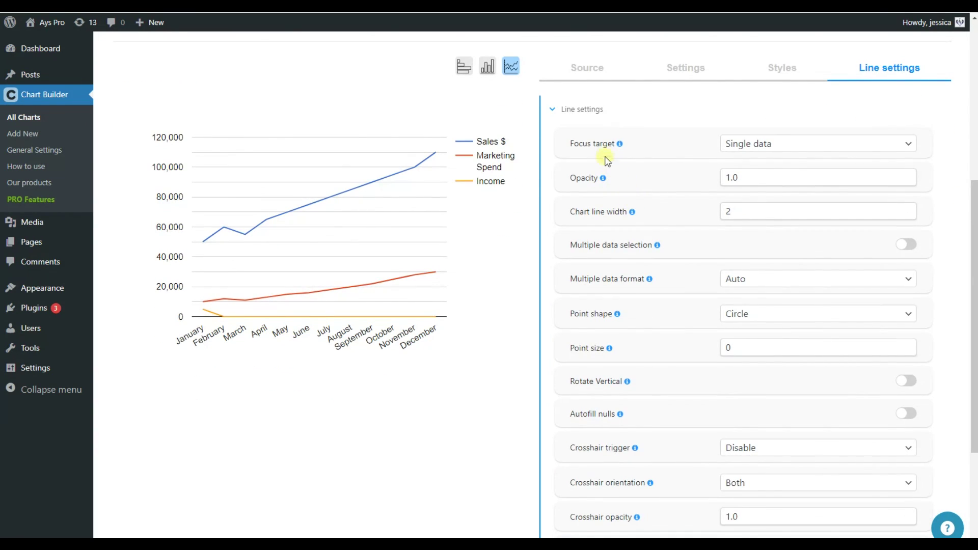
scroll(624, 159, "down", 2)
scroll(637, 164, "up", 3)
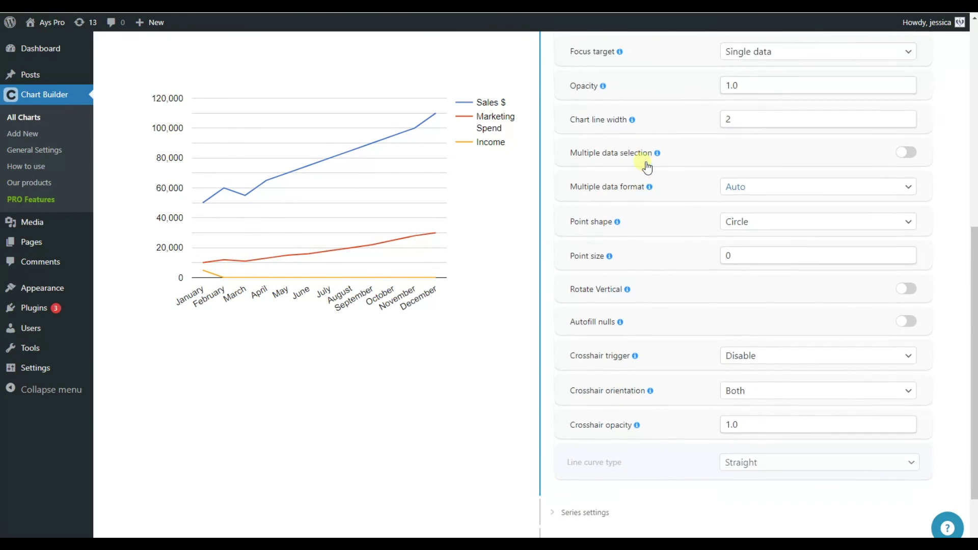
left_click(586, 141)
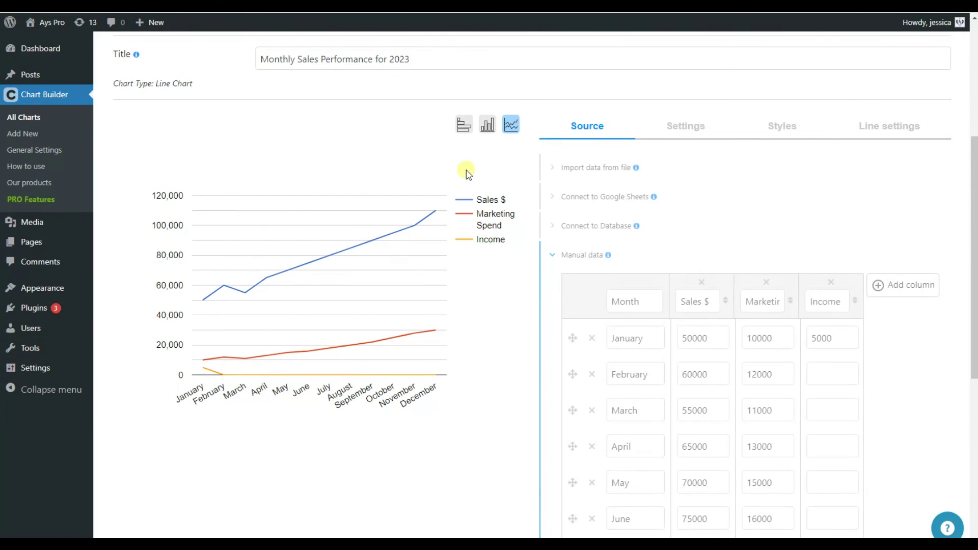